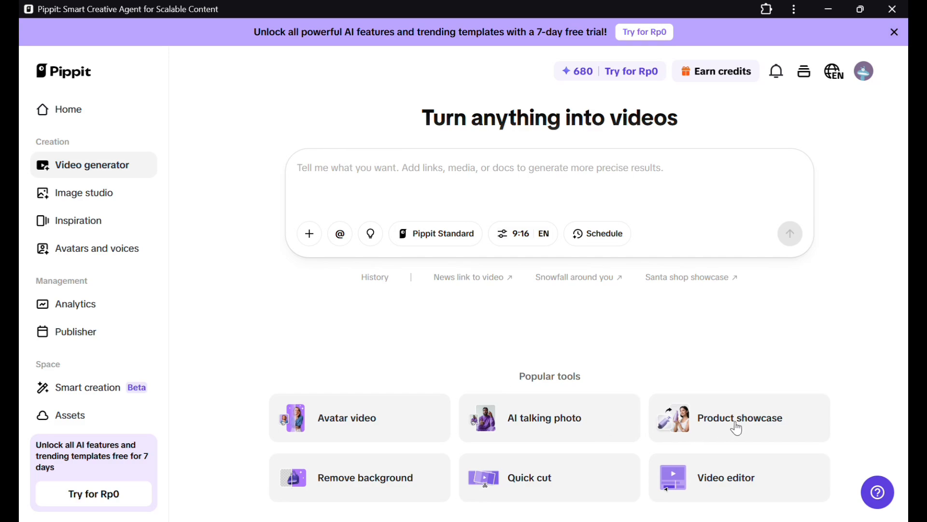
Step: Start a product showcase video and set its type to product-holding video
left_click(702, 416)
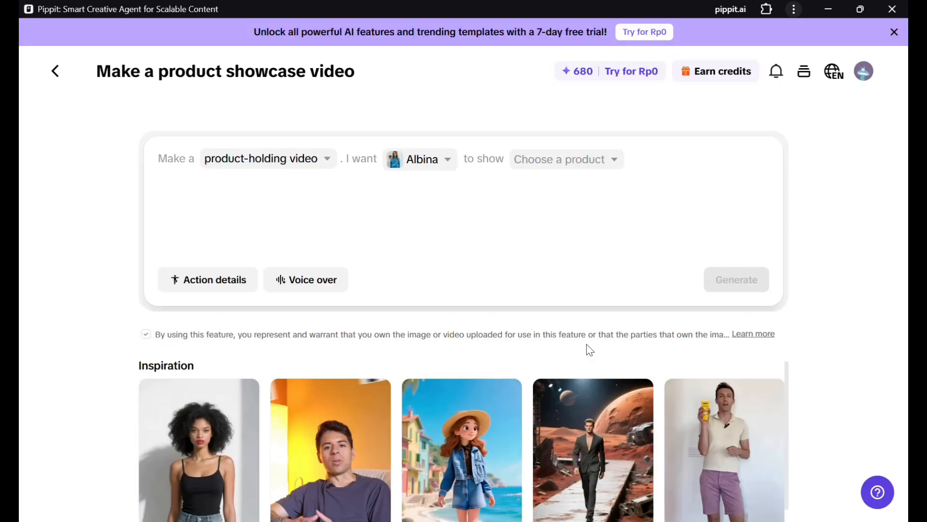
left_click(260, 162)
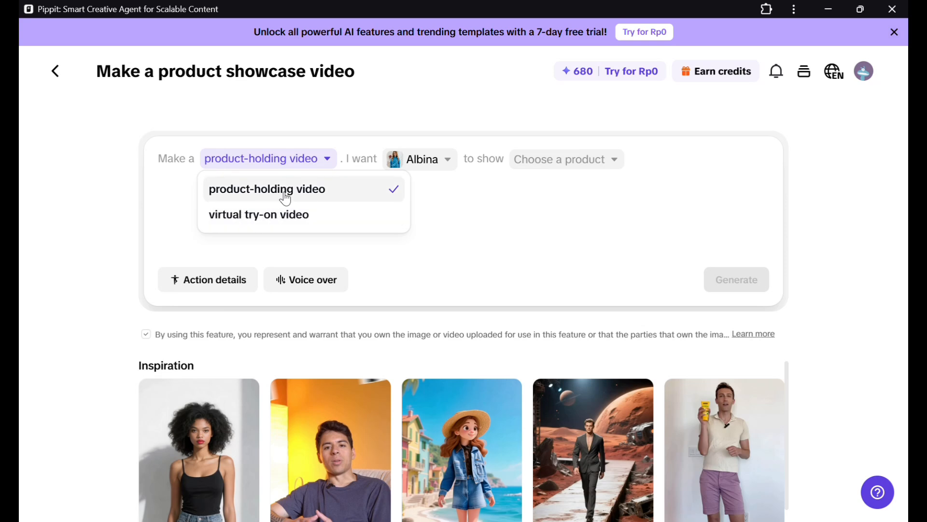
left_click(397, 196)
Step: Choose the character Alex, the woman in a black long-sleeved top and jeans standing in a kitchen
left_click(432, 166)
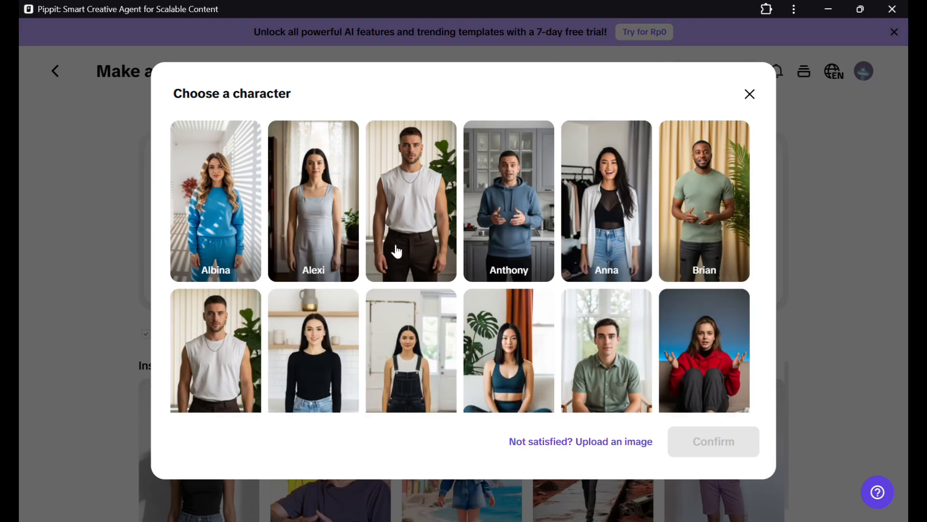
scroll(397, 251, "down", 2)
scroll(397, 251, "down", 10)
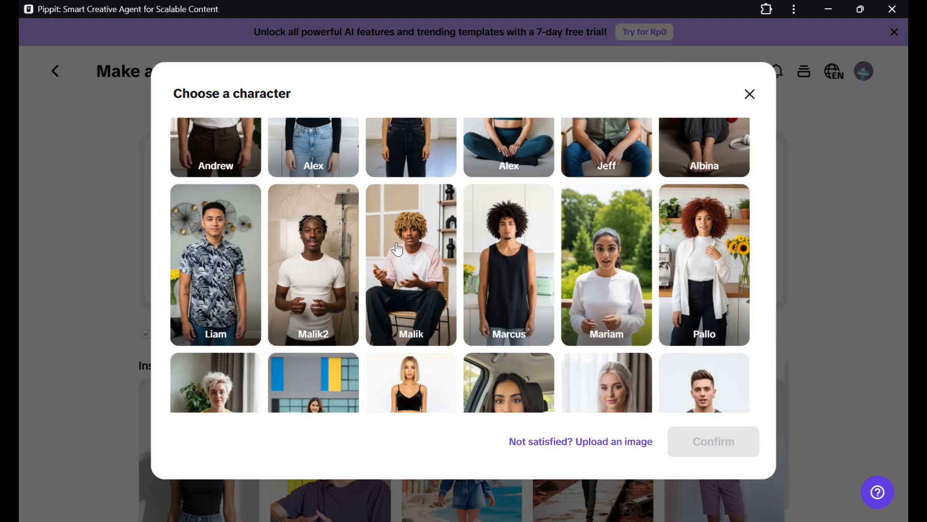
scroll(398, 243, "down", 3)
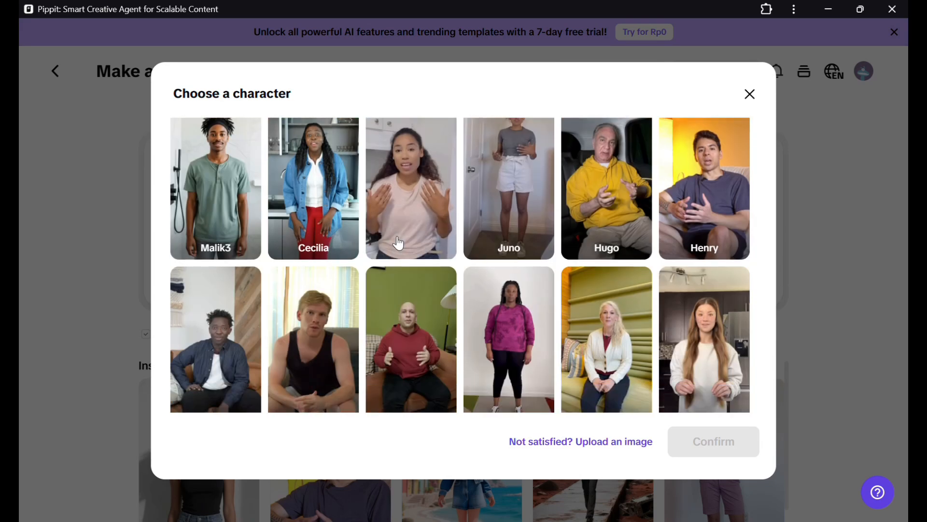
scroll(397, 244, "down", 10)
scroll(399, 244, "up", 10)
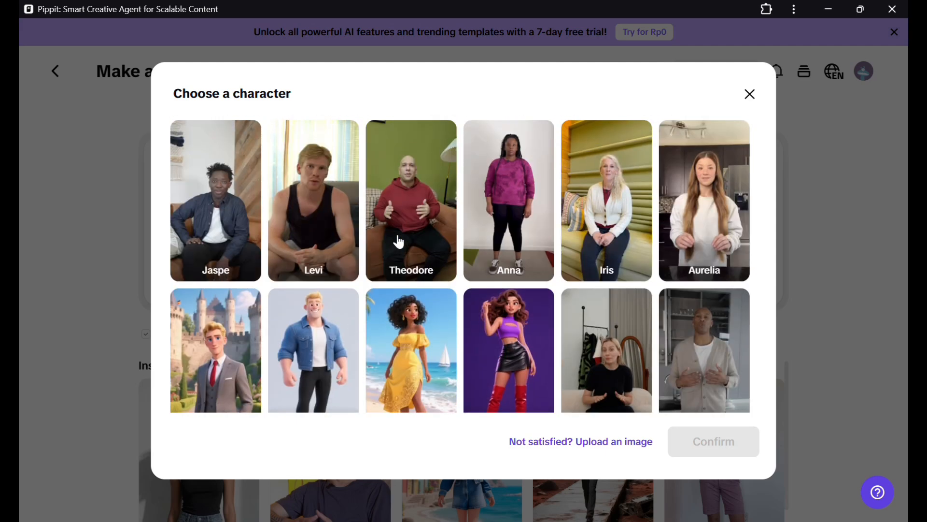
scroll(399, 239, "up", 6)
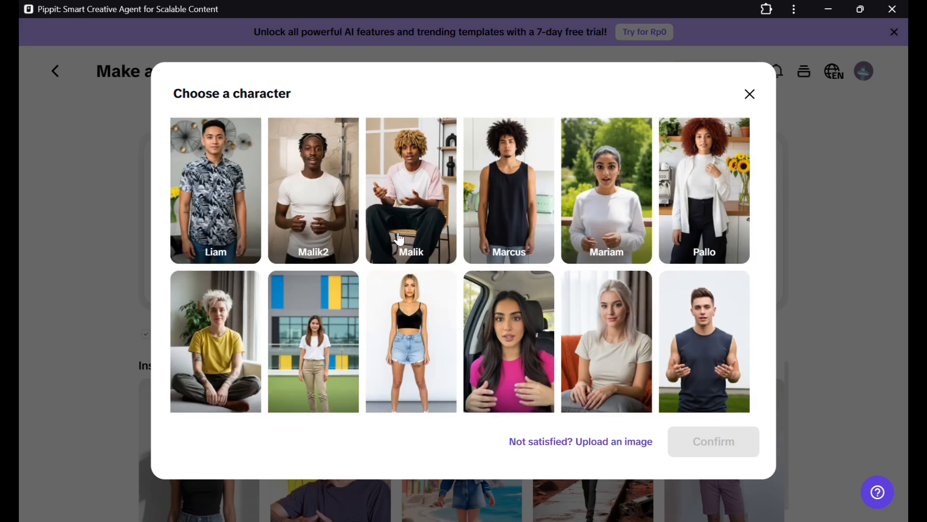
scroll(399, 238, "up", 1)
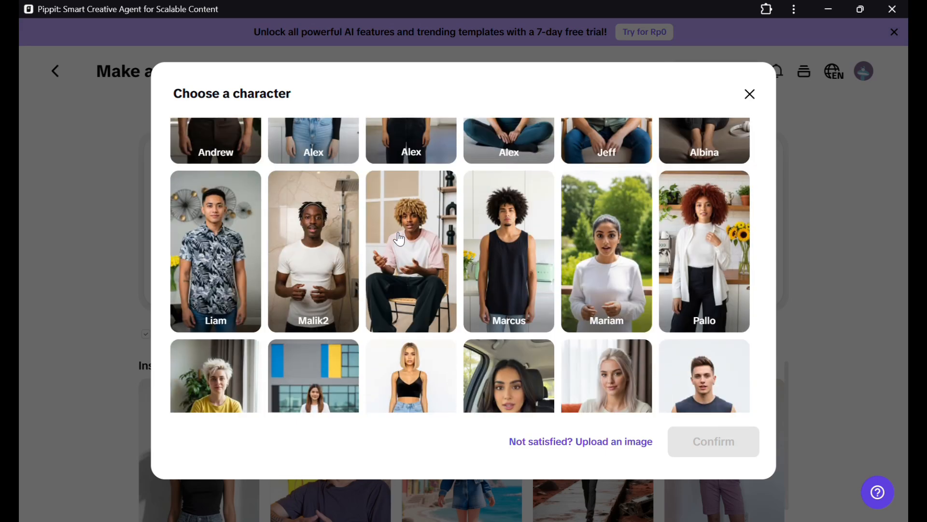
scroll(399, 239, "up", 3)
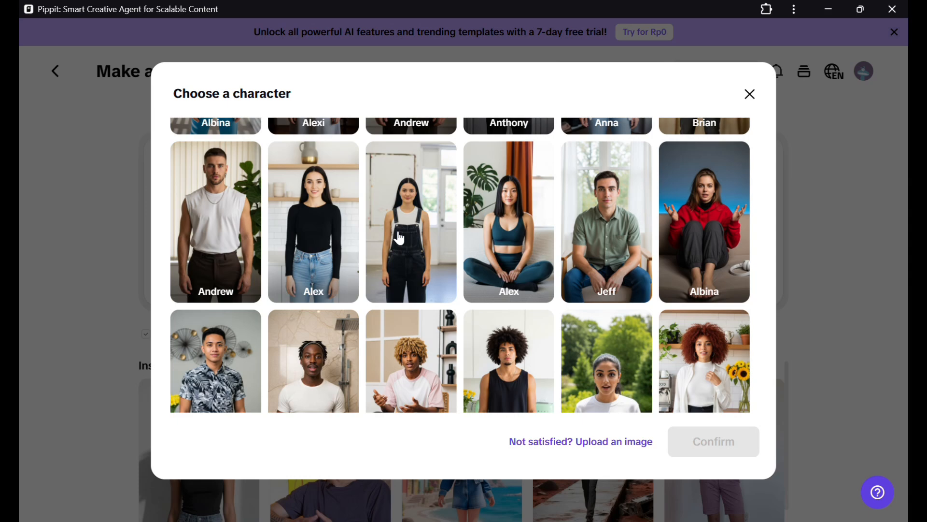
scroll(399, 239, "up", 2)
left_click(328, 266)
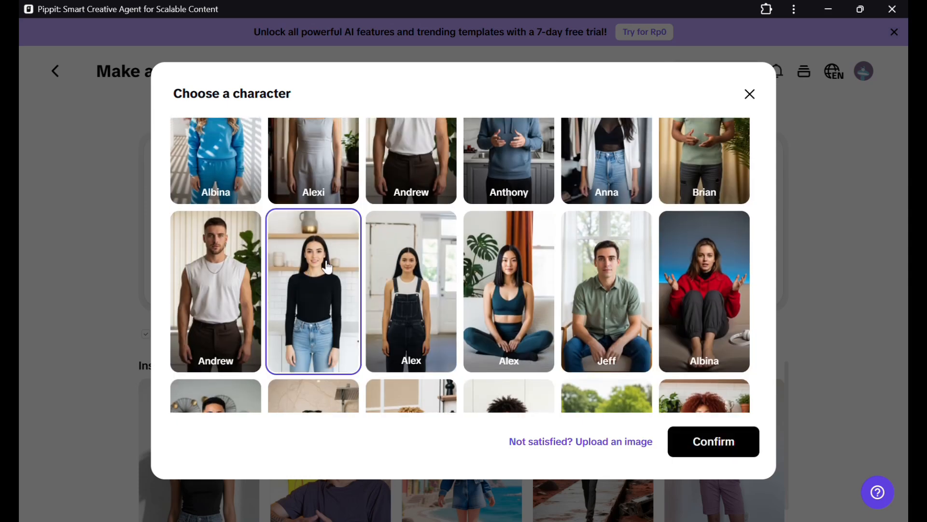
left_click(714, 442)
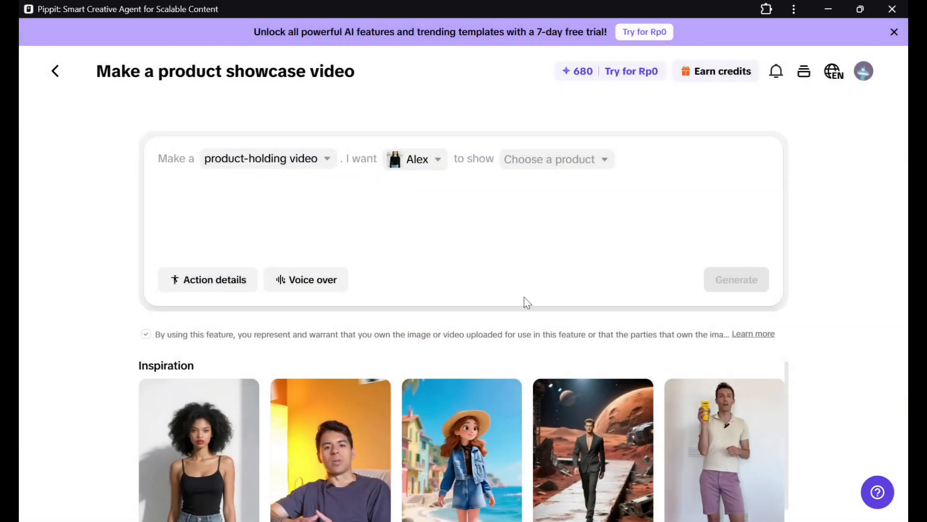
Step: Upload the blue cap picture "ChatGPT Image Mar 16, 2026, 08_49_17 AM" from the computer's Downloads folder as the product
left_click(553, 163)
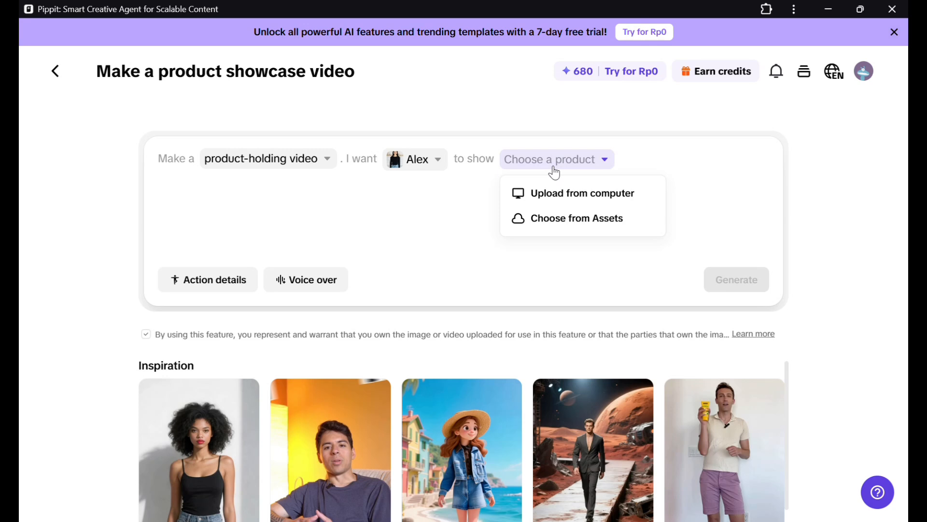
left_click(557, 195)
left_click(188, 138)
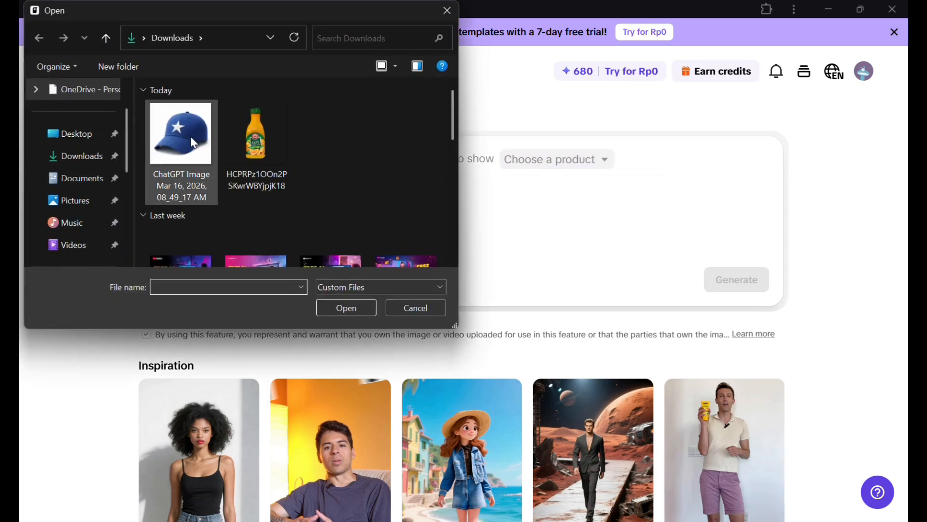
left_click(355, 312)
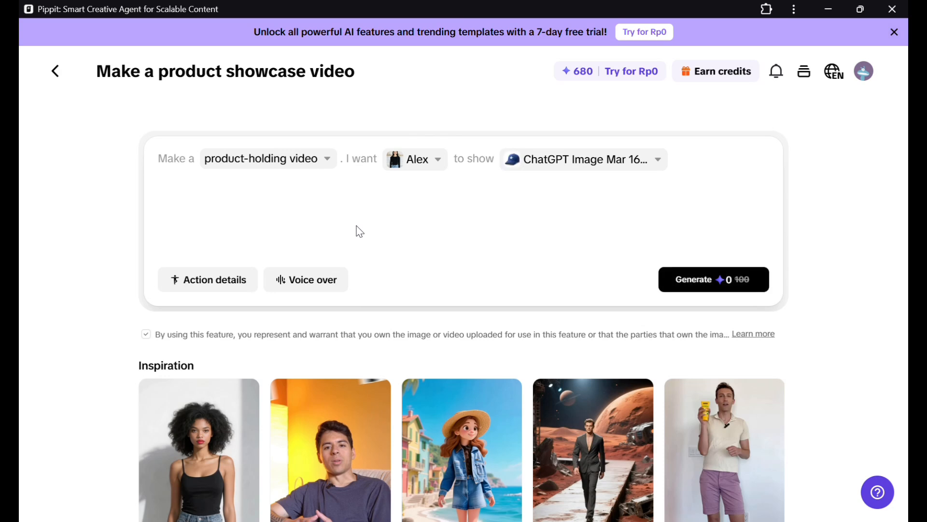
Step: Add action details and replace the default text with the copied description starting "A stylish female model picks up a trendy blue hat"
left_click(198, 286)
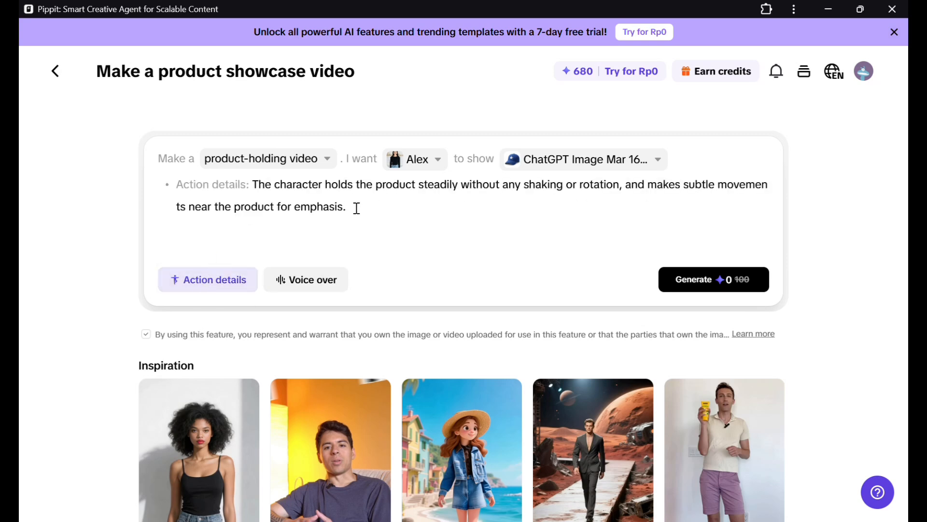
left_click_drag(356, 207, 256, 186)
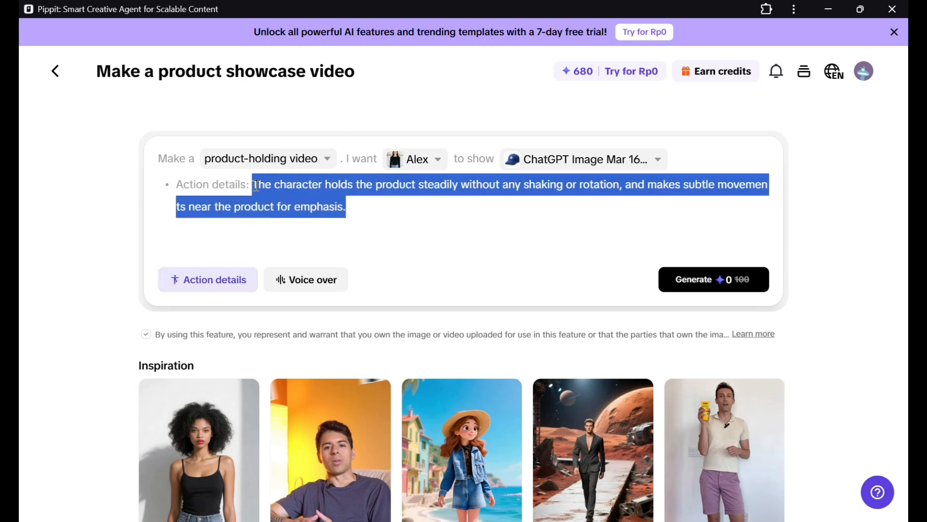
key("BackSpace")
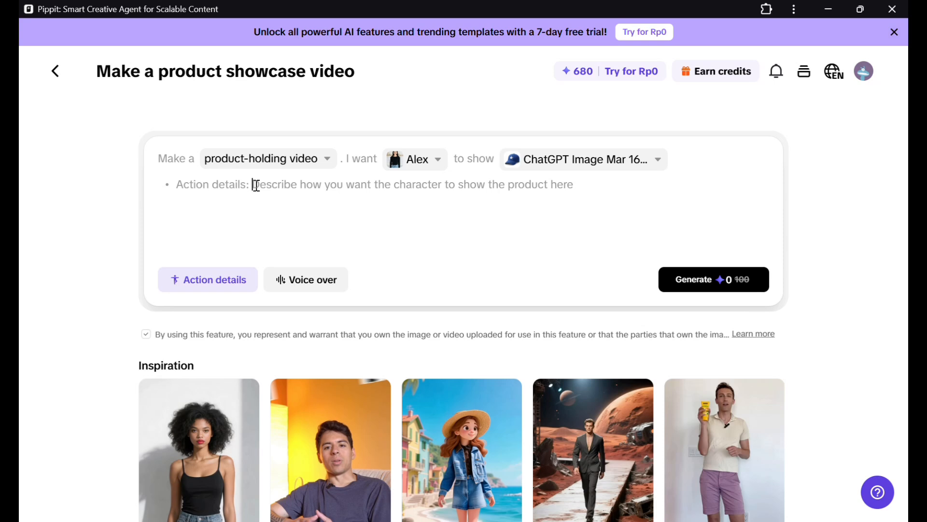
key("super+v")
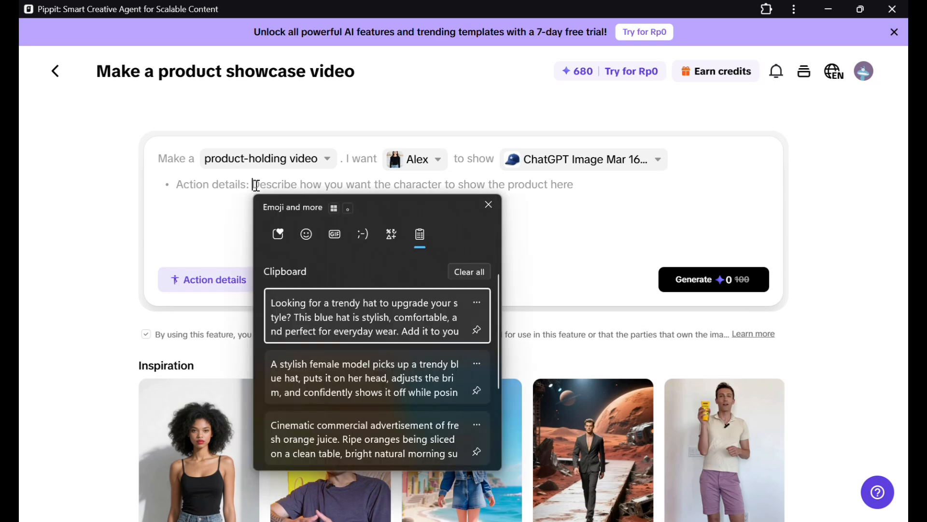
left_click(328, 384)
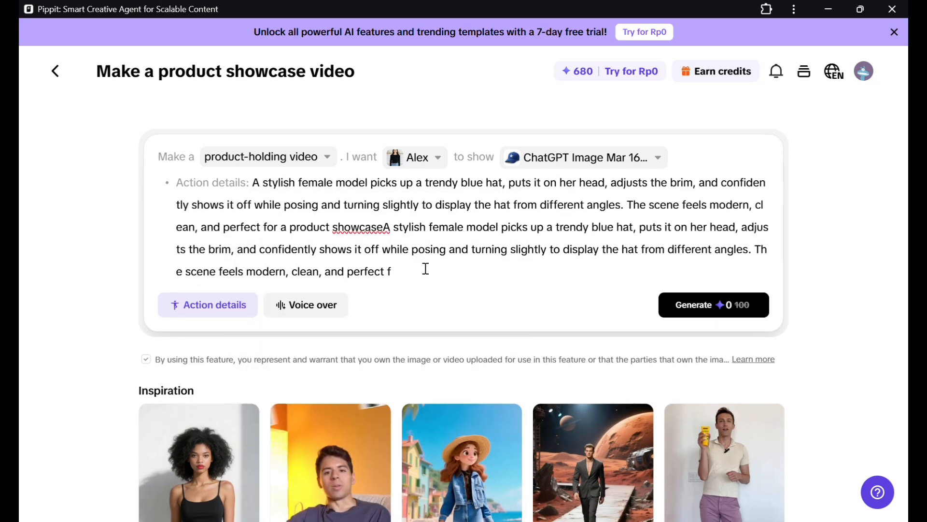
Step: Trim the end of the action details so the last sentence reads "The scene feels modern."
scroll(425, 269, "down", 1)
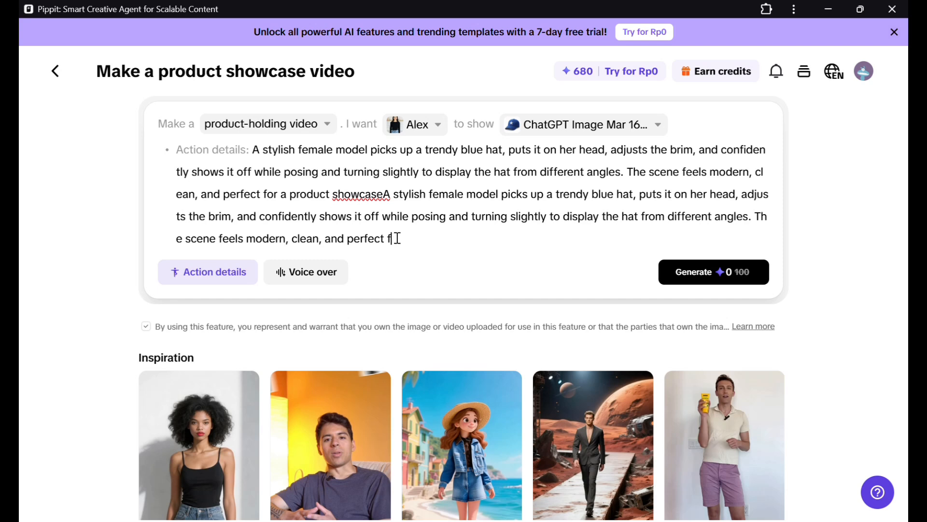
left_click_drag(395, 239, 299, 236)
key("BackSpace")
key("BackSpace")
key("BackSpace")
key("BackSpace")
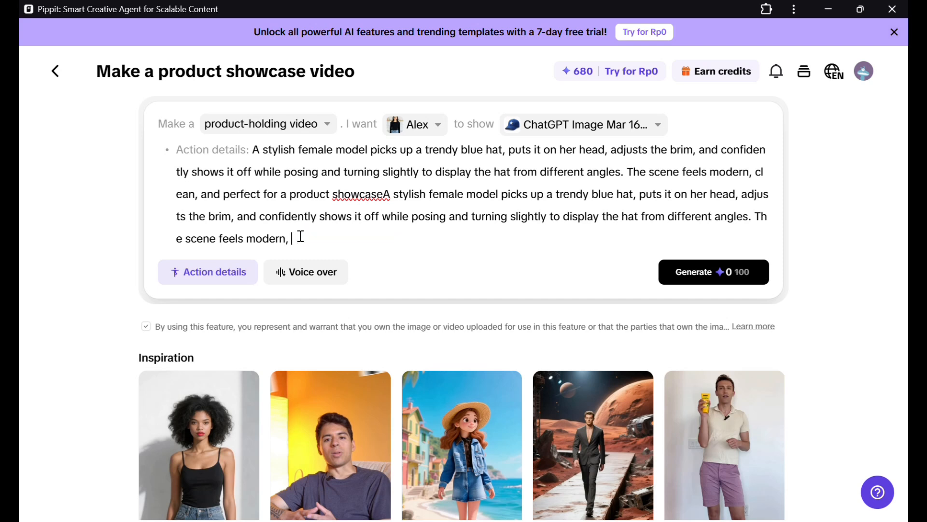
type(".")
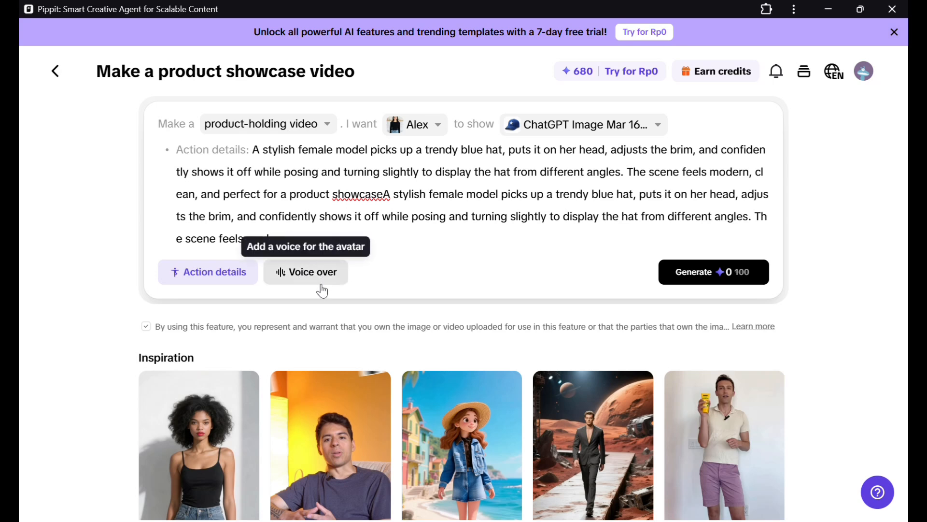
Step: Add a voice-over and fill its script with the copied text starting "Looking for a trendy hat to upgrade your style?"
left_click(318, 280)
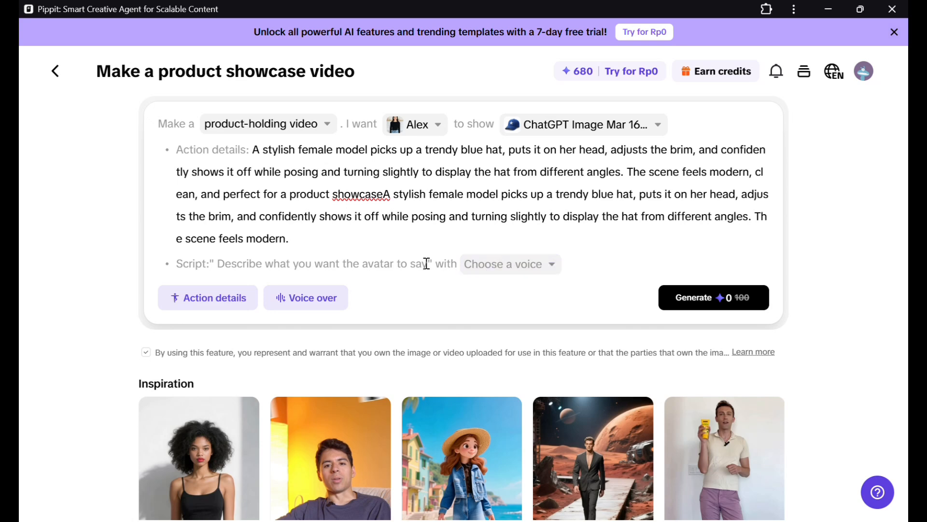
key("super+v")
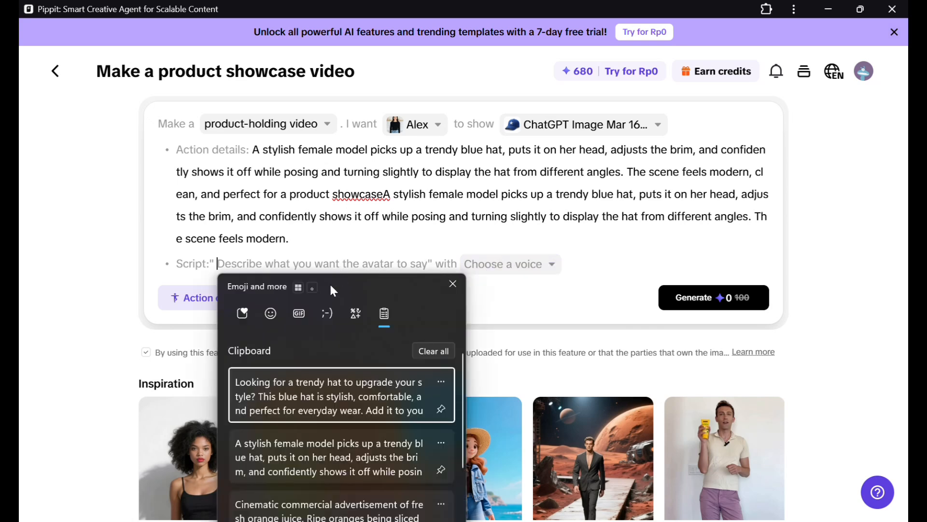
left_click(306, 387)
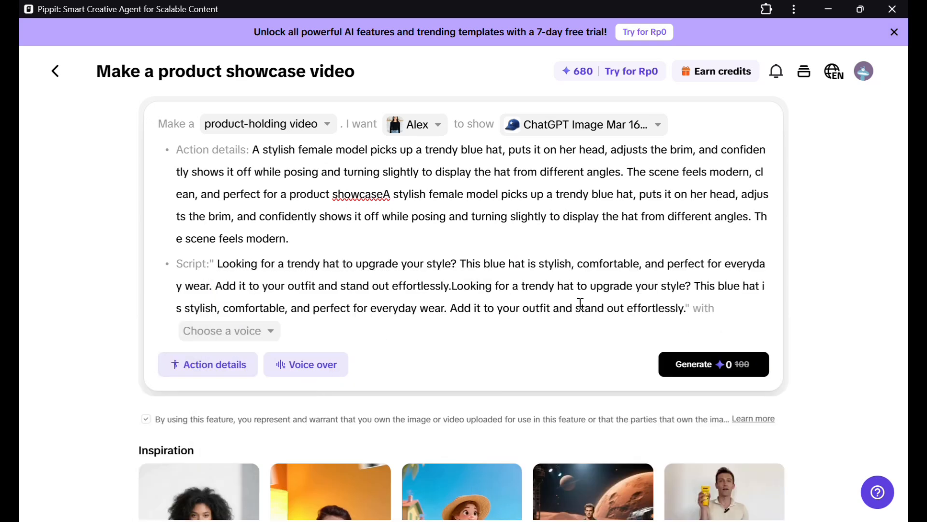
Step: Set the voice-over's voice to the female voice "Alex in living room"
left_click(265, 332)
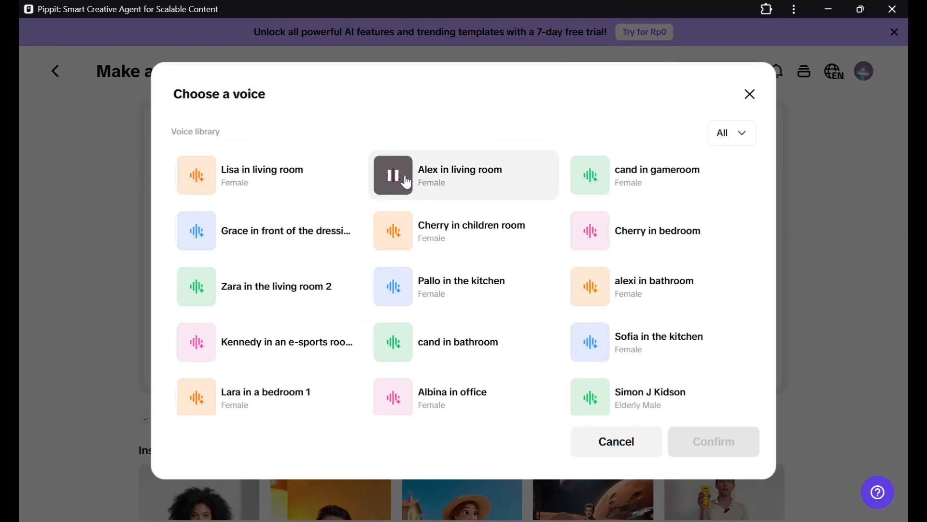
left_click(462, 178)
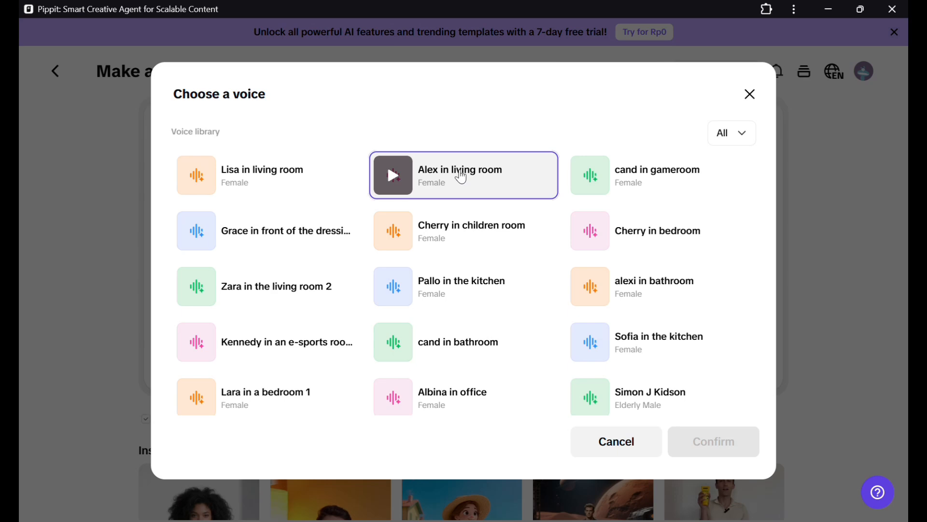
left_click(724, 441)
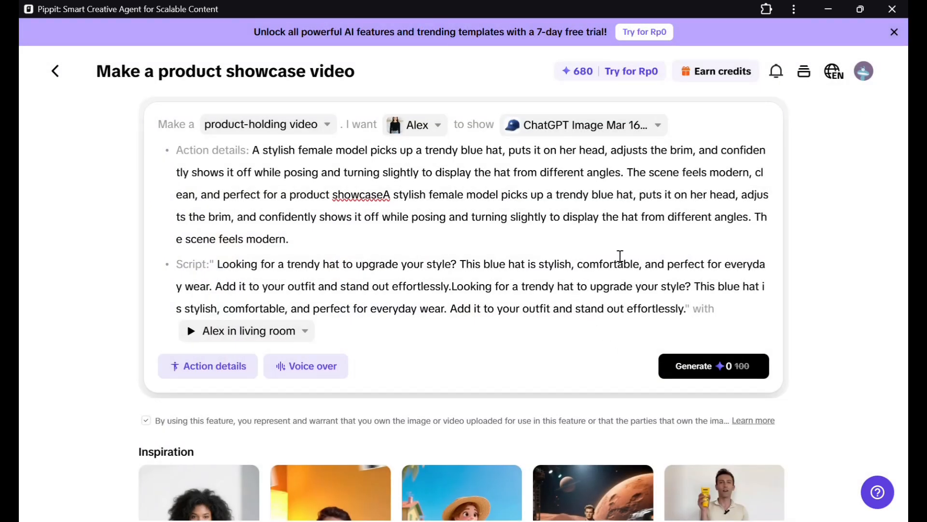
Step: Separate the run-together sentences after "showcase" in the action details and after "effortlessly" in the script with a period and space
scroll(620, 256, "up", 1)
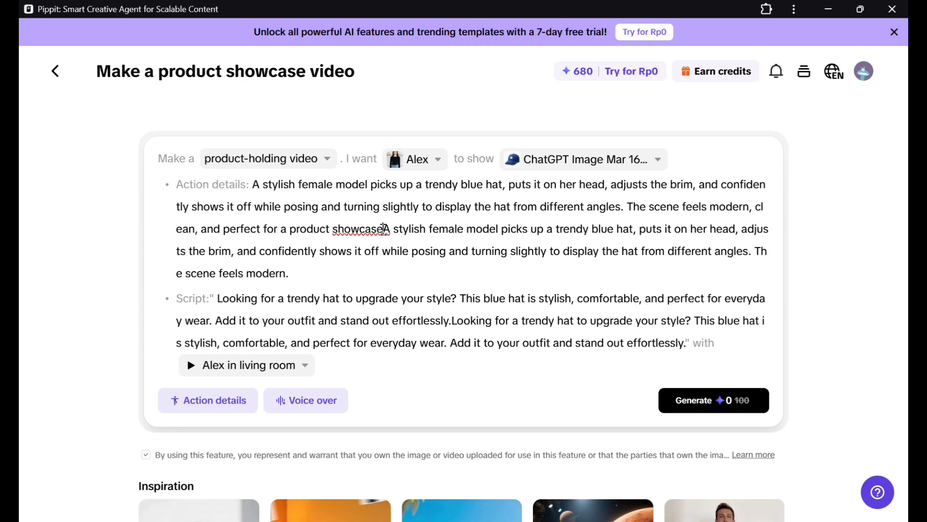
left_click(396, 224)
type(". ")
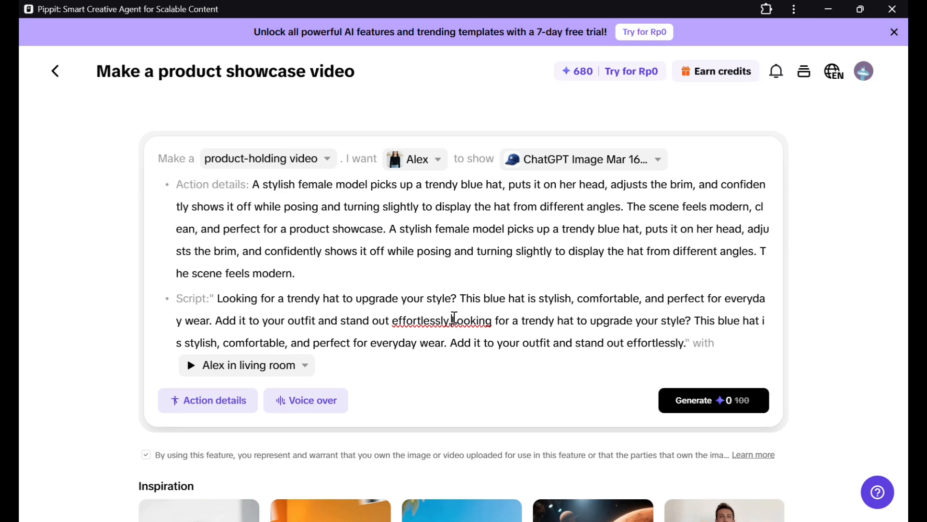
type(".")
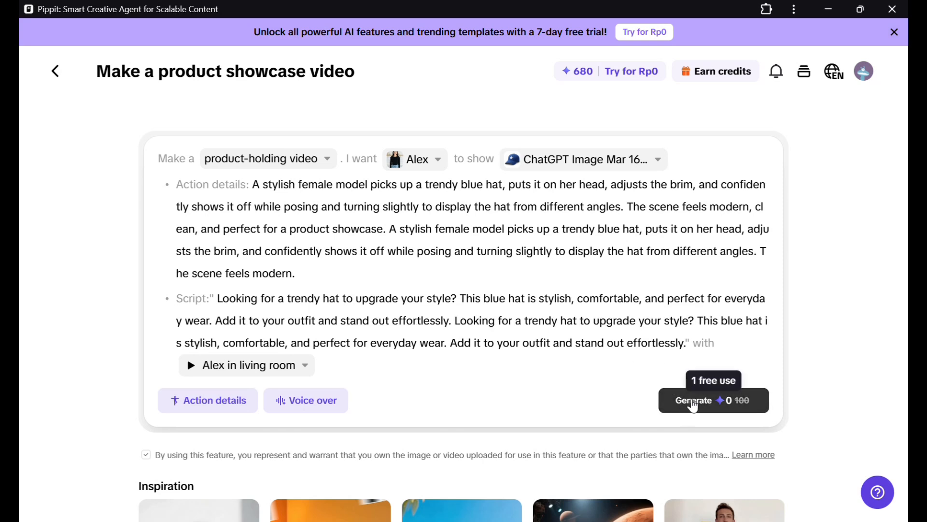
Step: Generate the preview images from the prompt, select the first one, and generate the showcase video from it
left_click(693, 401)
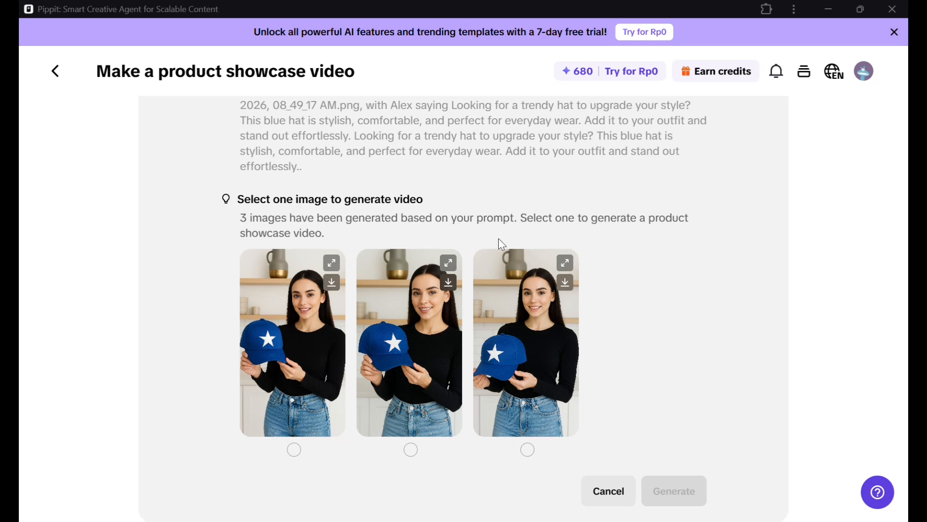
scroll(499, 238, "up", 1)
scroll(500, 237, "down", 1)
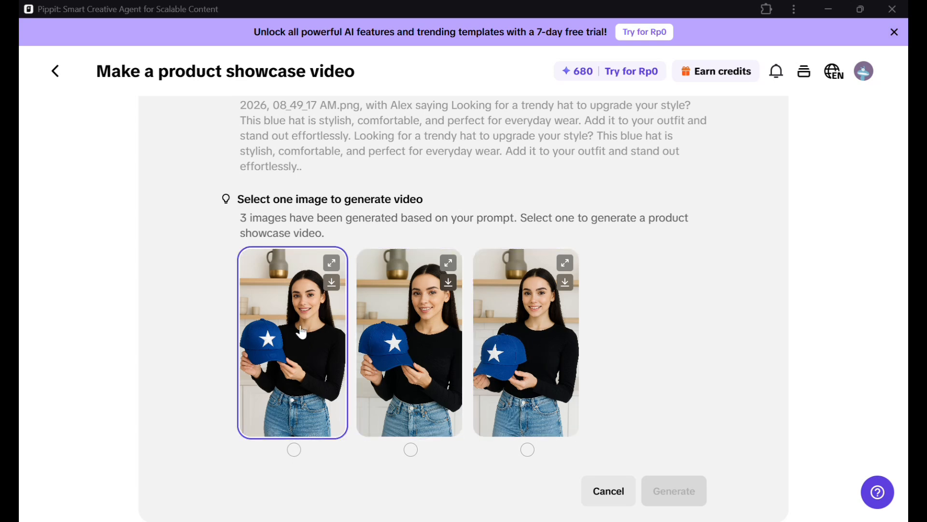
left_click(294, 450)
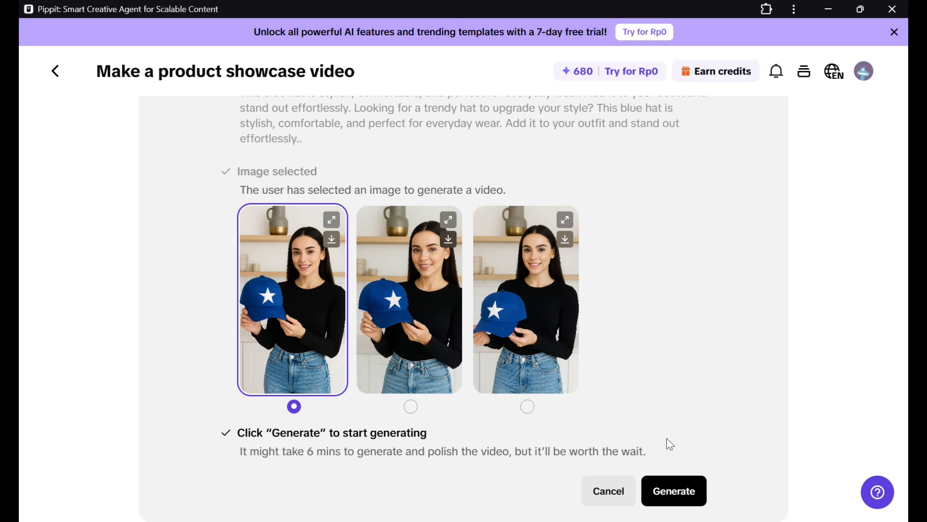
left_click(671, 499)
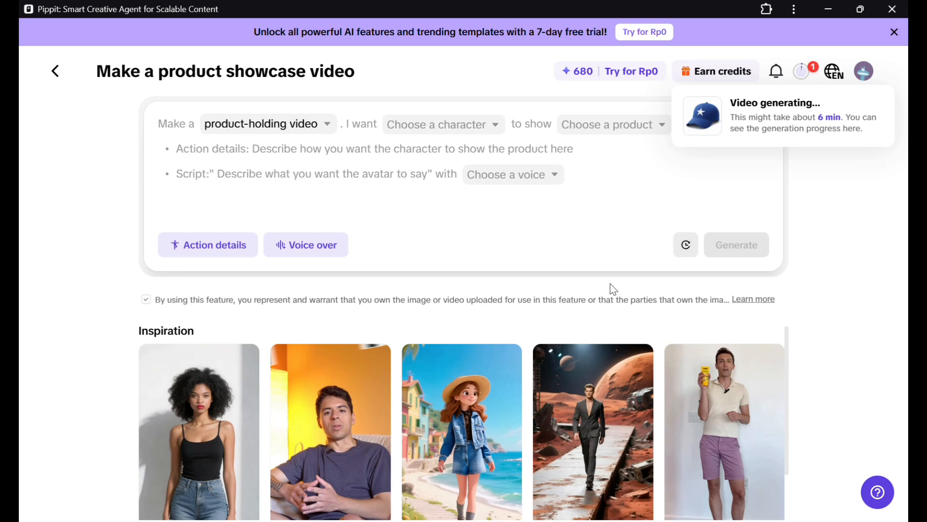
Step: Open the finished product showcase video from the completed tasks, play it, and pause it at 00:12
left_click(806, 82)
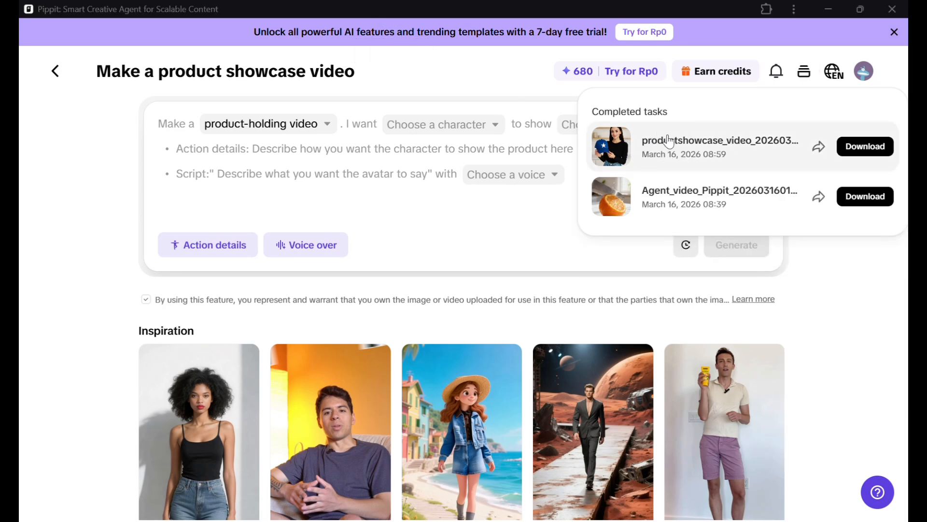
left_click(700, 153)
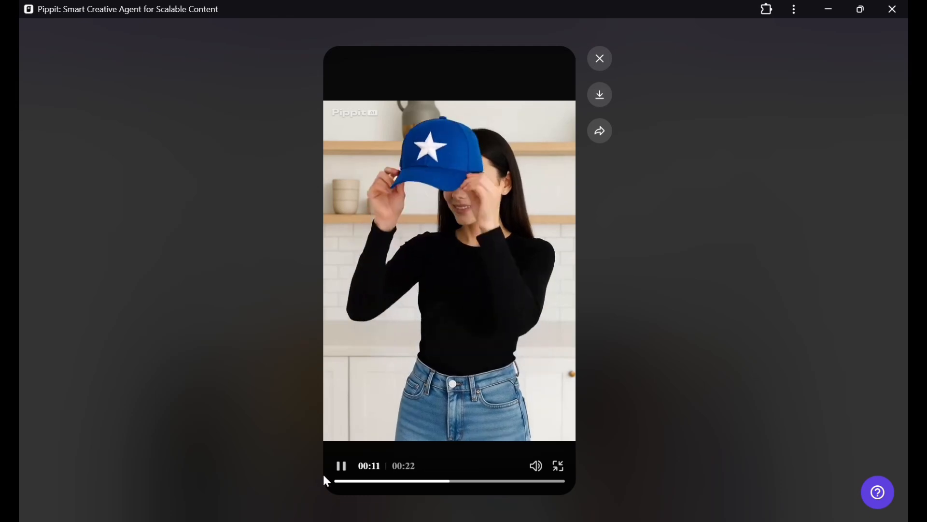
left_click(343, 468)
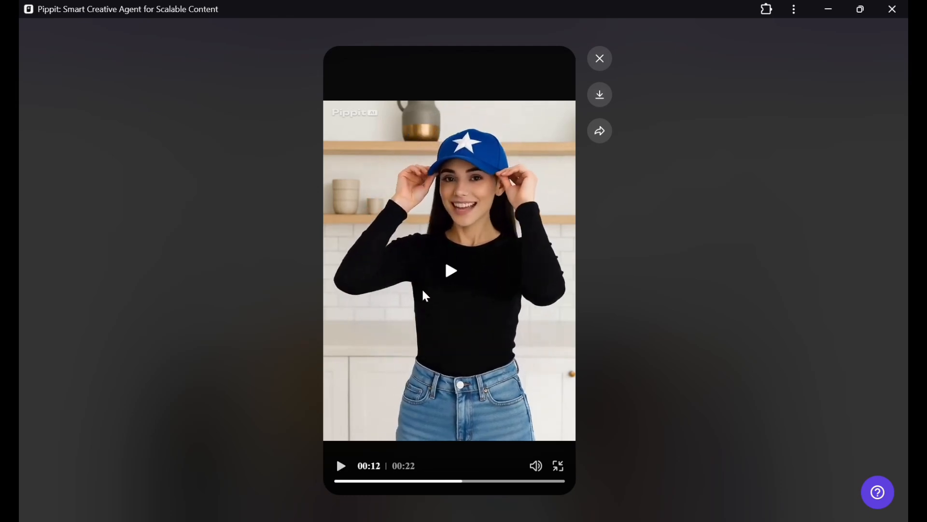